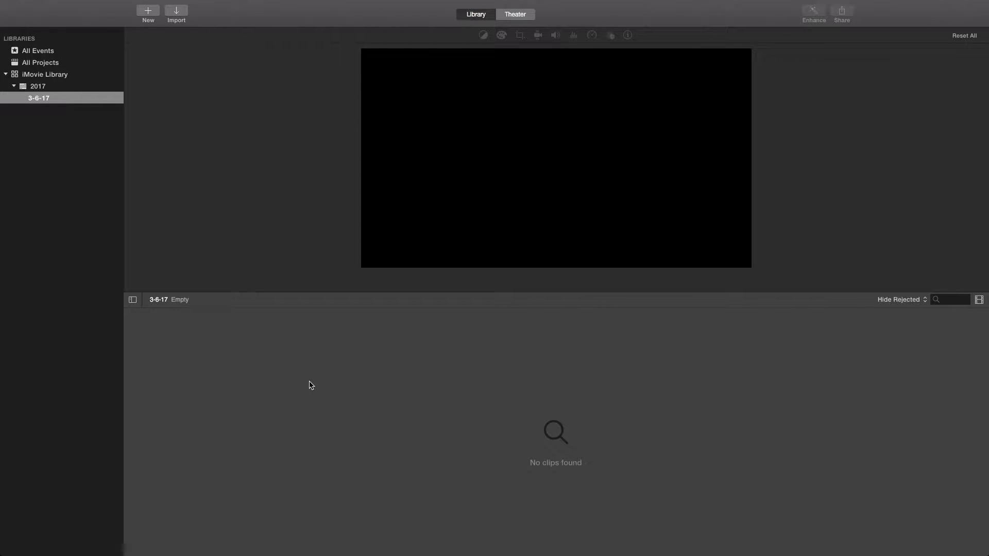
- Create a new no-theme movie and name it 'Bauer Spilitter Fastball Overlay'
{"action": "left_click", "coordinate": [148, 11]}
{"action": "left_click", "coordinate": [153, 54]}
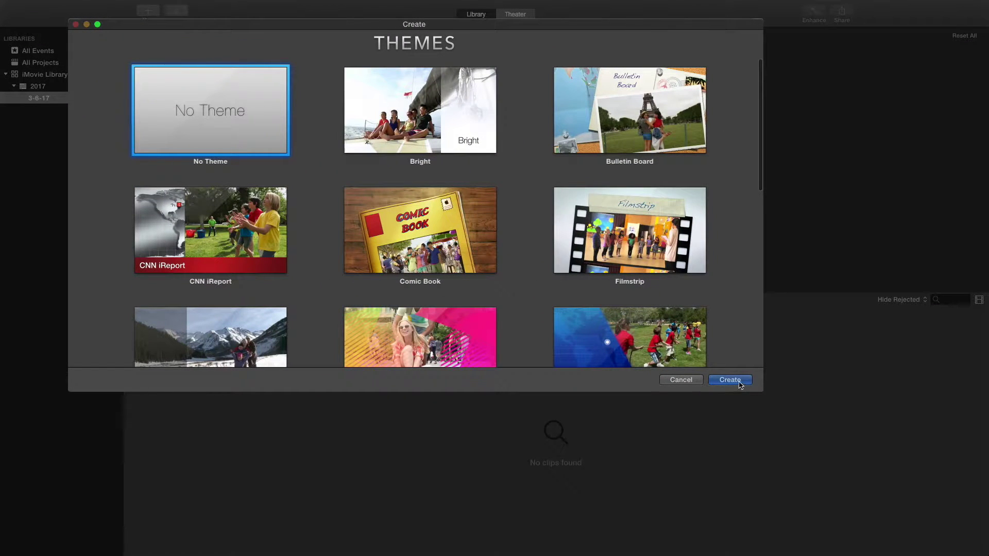
{"action": "left_click", "coordinate": [730, 380]}
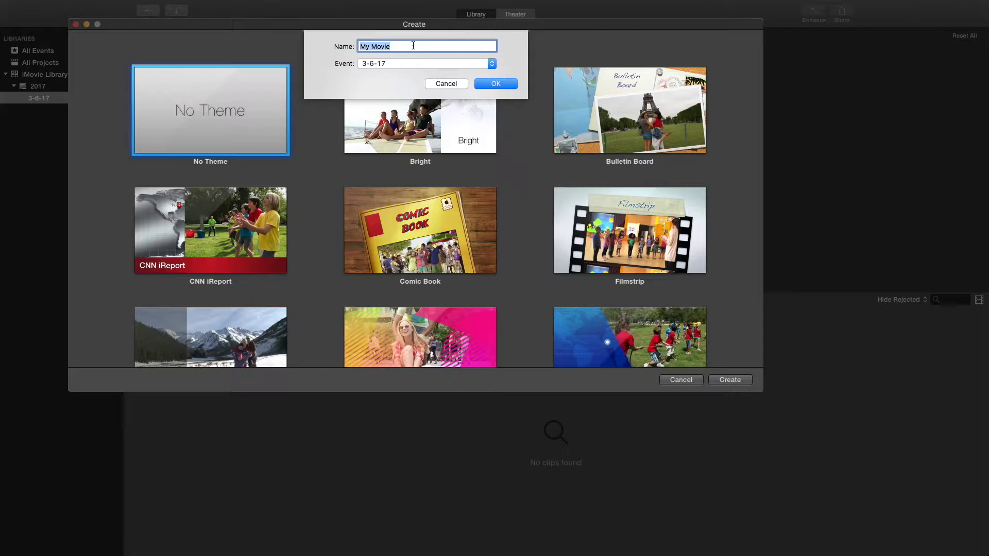
{"action": "key", "text": "BackSpace"}
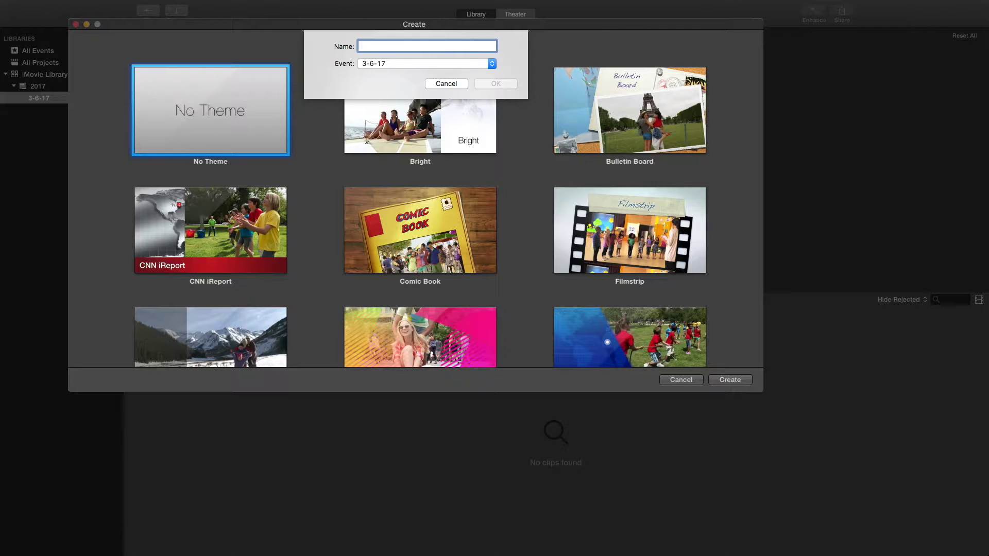
{"action": "type", "text": "Bauer S"}
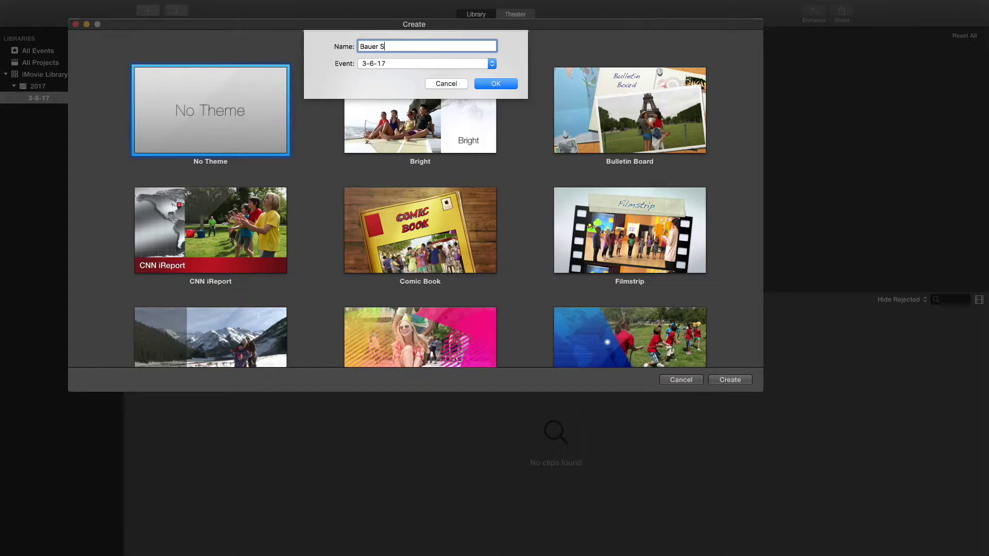
{"action": "type", "text": "pil"}
{"action": "type", "text": "itter Fastb"}
{"action": "type", "text": "all Overlay"}
- Confirm the project name and place a Finder window of video files beside iMovie
{"action": "left_click", "coordinate": [489, 85]}
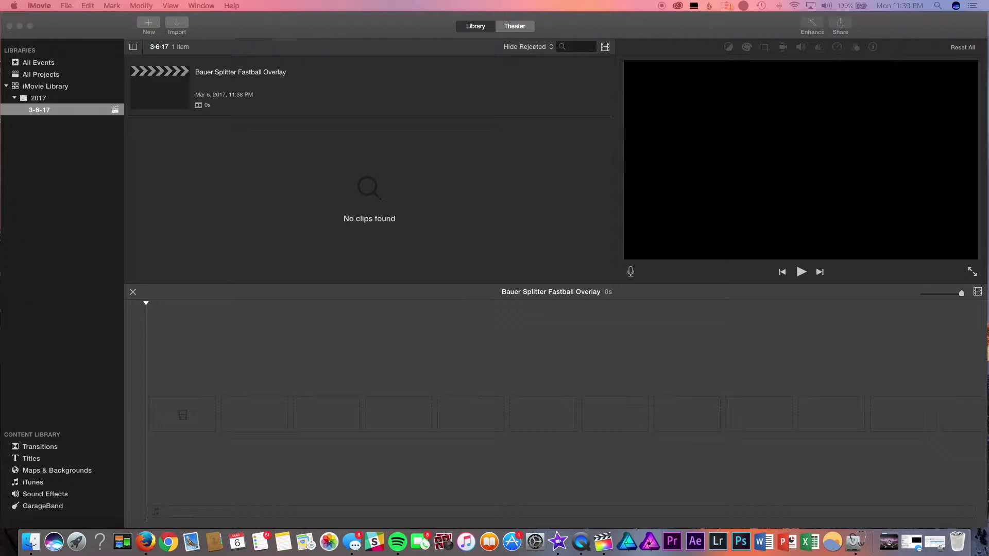
{"action": "left_click", "coordinate": [31, 541]}
{"action": "left_click_drag", "start_coordinate": [42, 75], "coordinate": [361, 47]}
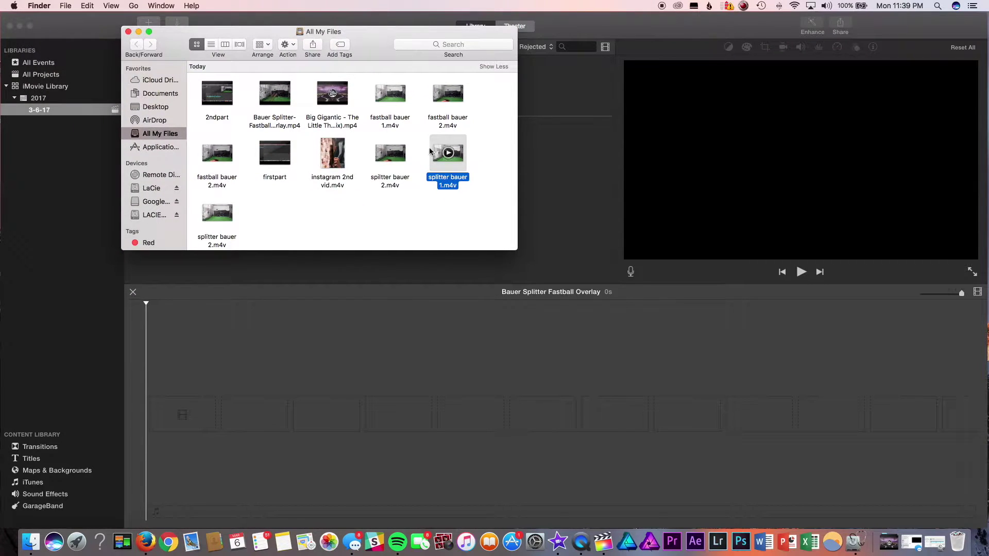
- Add fastball bauer 1, fastball bauer 2, splitter bauer 2 and splitter bauer 1 to the timeline, then close Finder
{"action": "left_click_drag", "start_coordinate": [392, 96], "coordinate": [222, 409]}
{"action": "left_click_drag", "start_coordinate": [447, 94], "coordinate": [474, 376]}
{"action": "left_click_drag", "start_coordinate": [390, 153], "coordinate": [752, 427]}
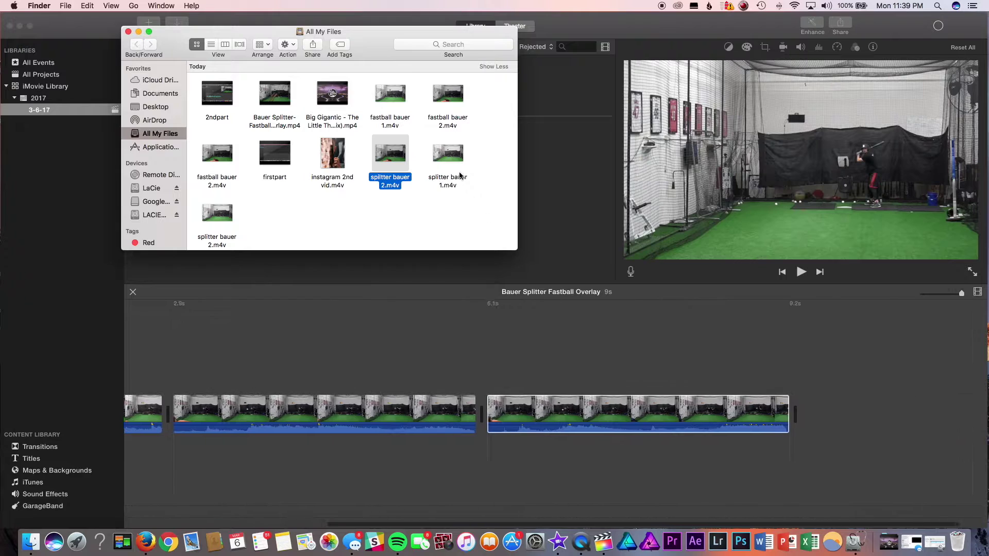
{"action": "left_click_drag", "start_coordinate": [460, 175], "coordinate": [793, 404]}
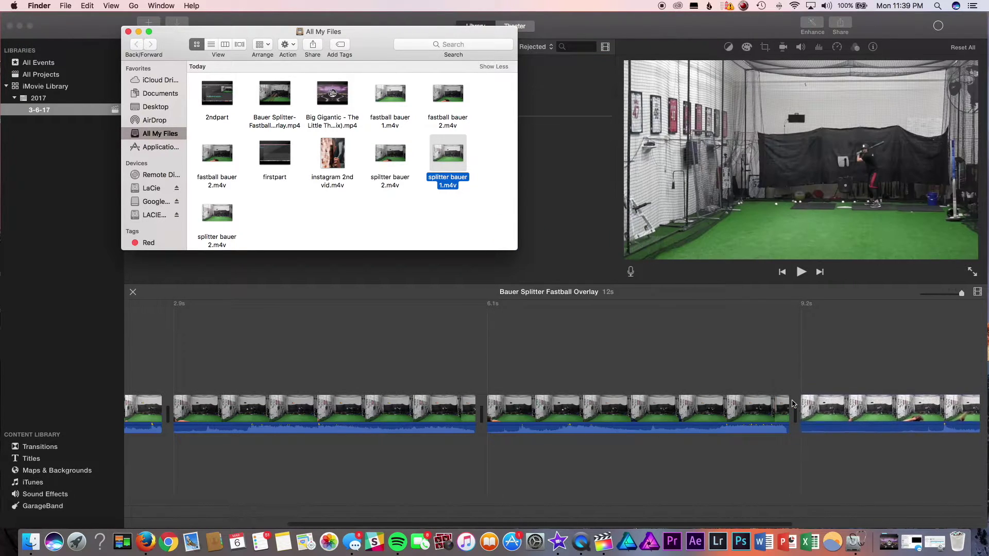
{"action": "left_click", "coordinate": [128, 32]}
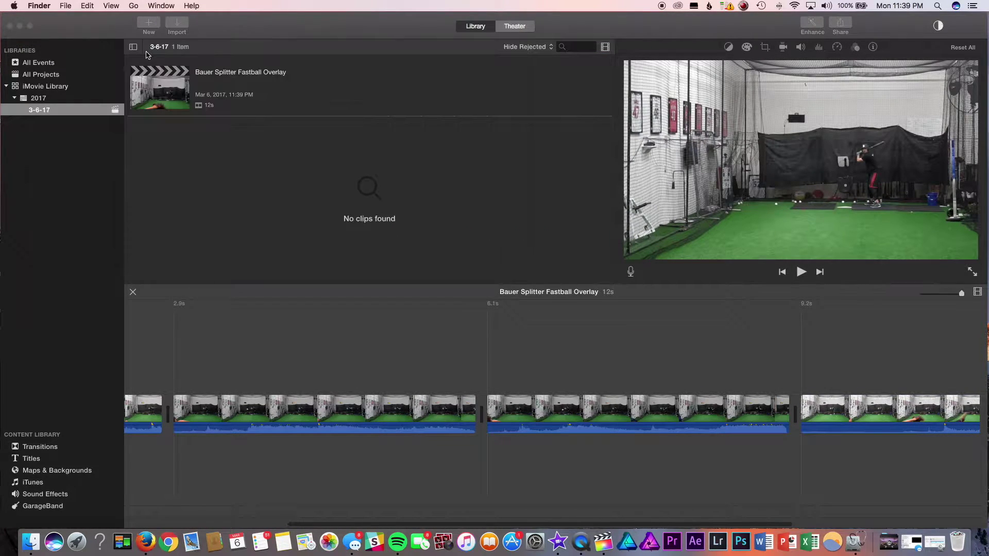
{"action": "scroll", "coordinate": [355, 367], "scroll_direction": "left", "scroll_amount": 10}
{"action": "left_click", "coordinate": [158, 306]}
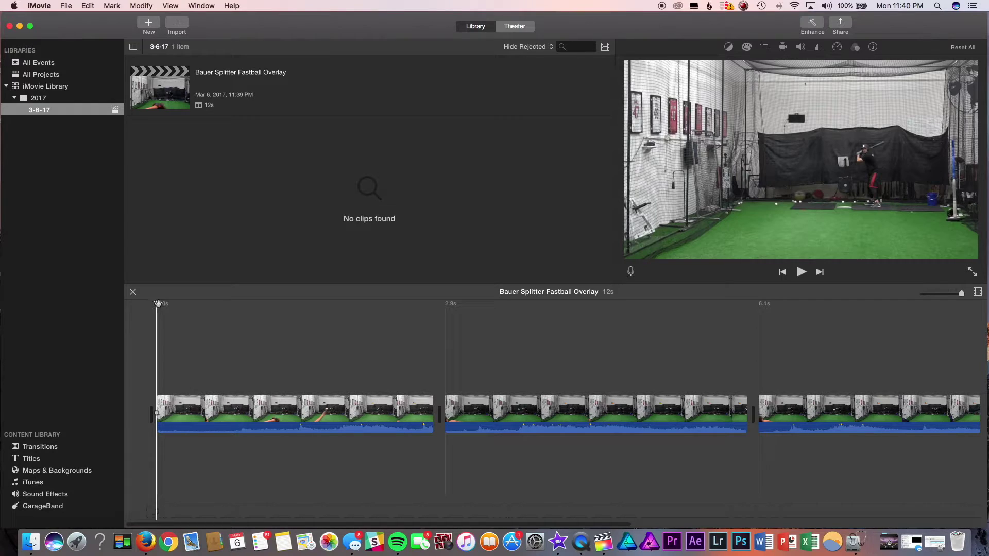
- Split the first fastball clip at the pitch release and delete the footage before it
{"action": "left_click_drag", "start_coordinate": [158, 307], "coordinate": [321, 346]}
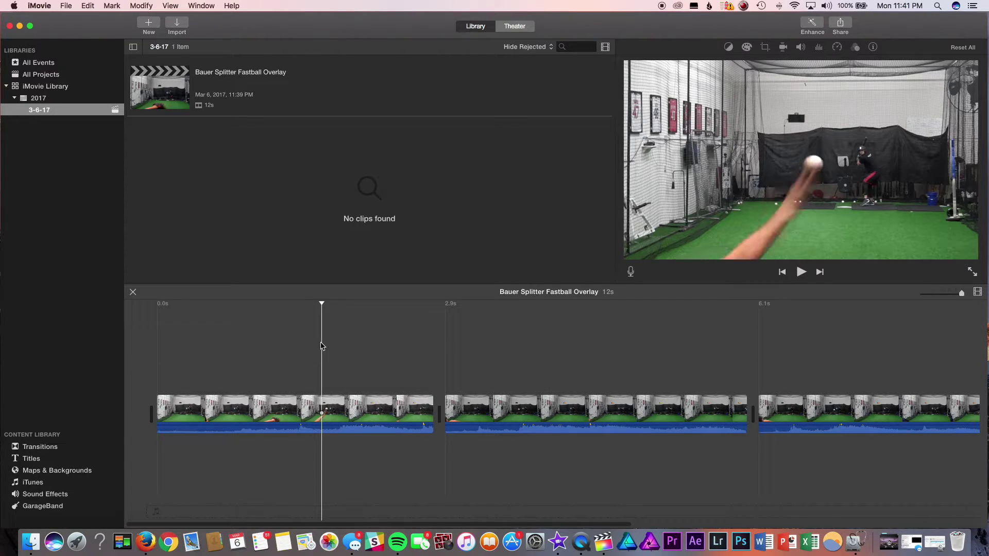
{"action": "key", "text": "Right"}
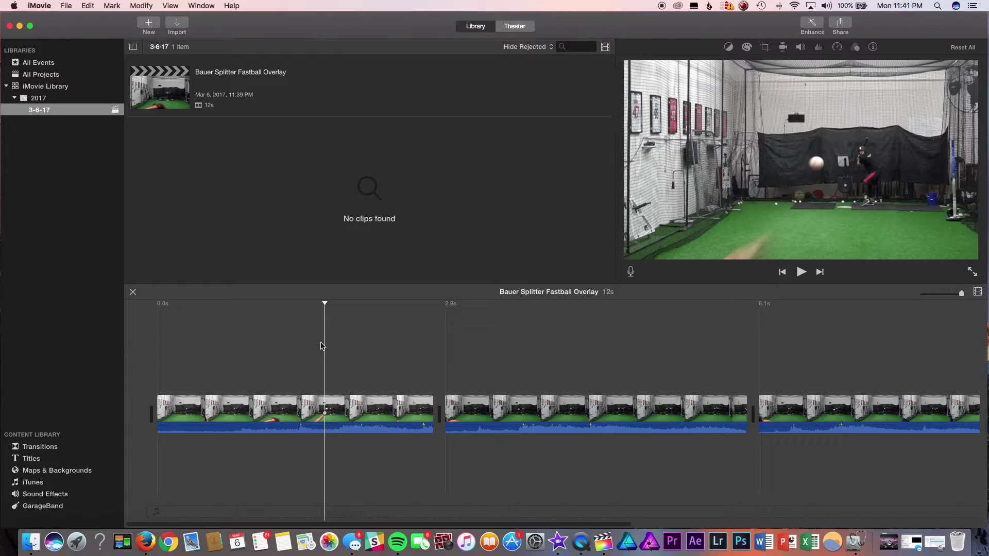
{"action": "left_click", "coordinate": [326, 409]}
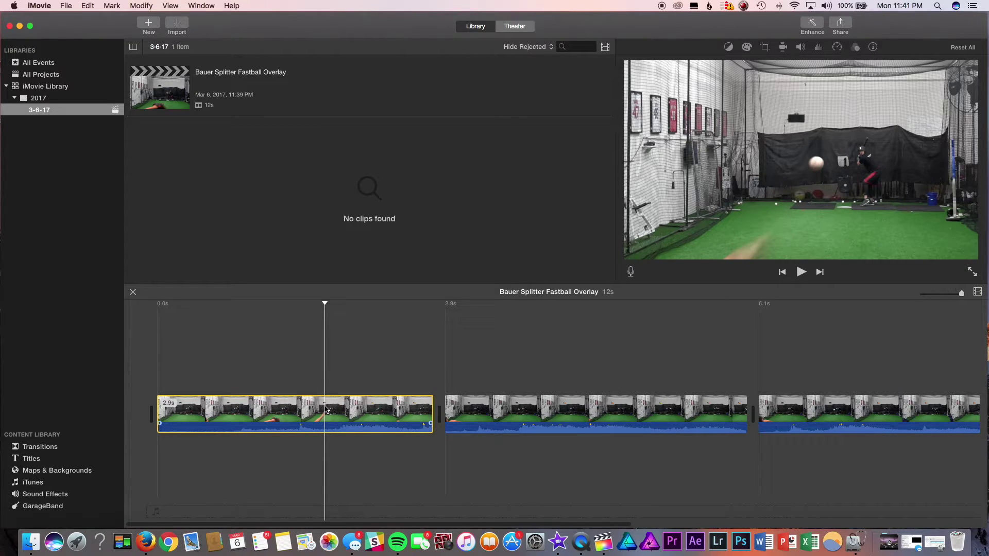
{"action": "key", "text": "super+b"}
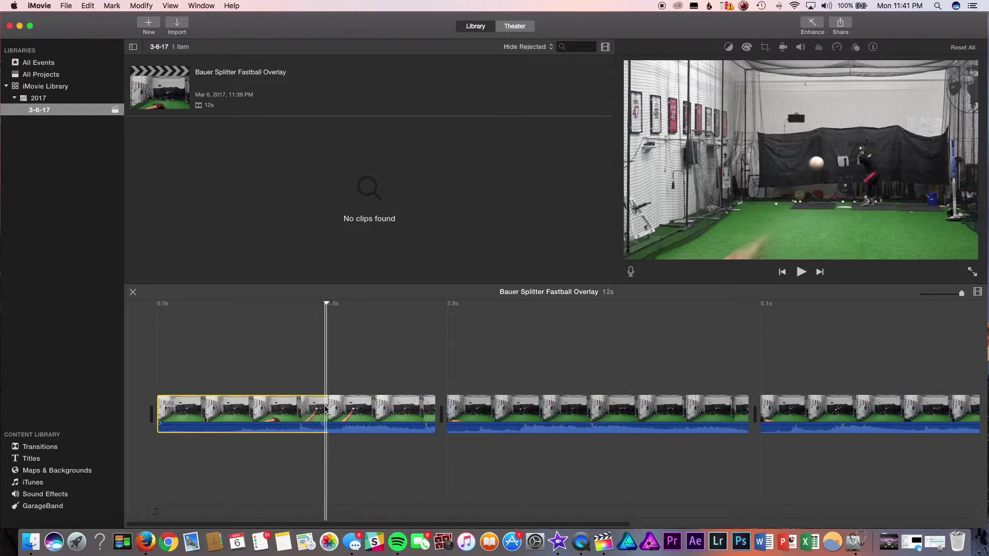
{"action": "key", "text": "Delete"}
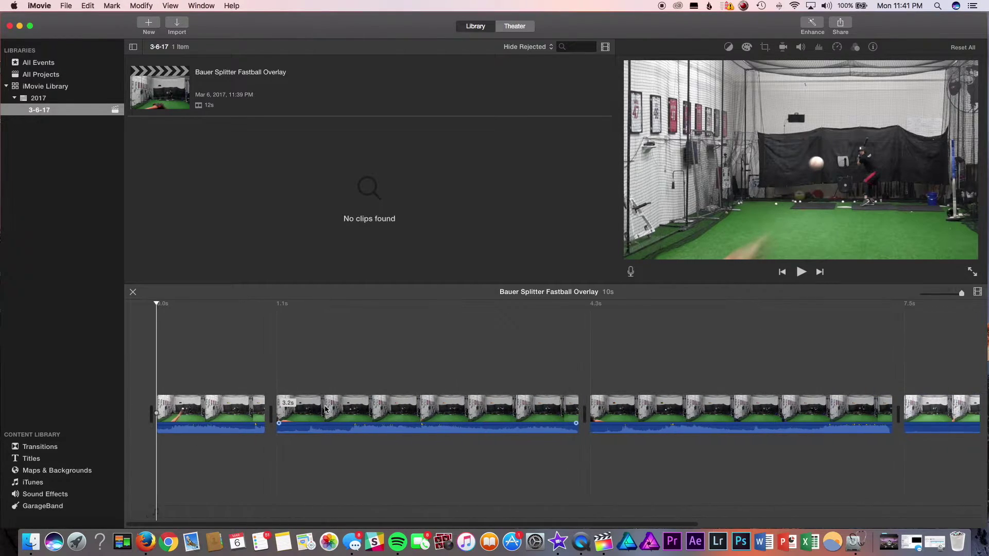
- Trim the second fastball clip to about 1.2 s by splitting it and deleting the unwanted part
{"action": "scroll", "coordinate": [870, 412], "scroll_direction": "right", "scroll_amount": 3}
{"action": "left_click_drag", "start_coordinate": [870, 412], "coordinate": [263, 419]}
{"action": "left_click", "coordinate": [891, 417]}
{"action": "scroll", "coordinate": [268, 418], "scroll_direction": "left", "scroll_amount": 4}
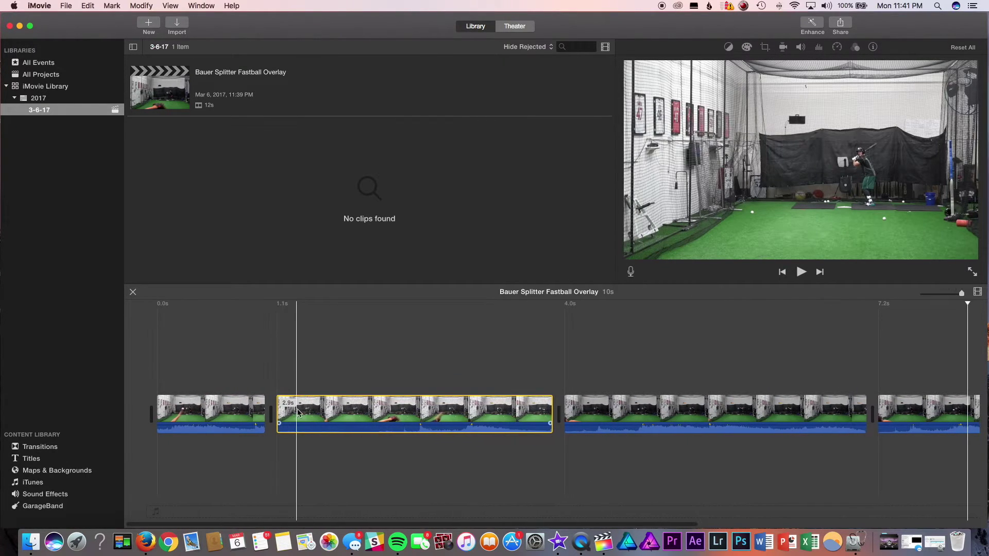
{"action": "left_click", "coordinate": [445, 410]}
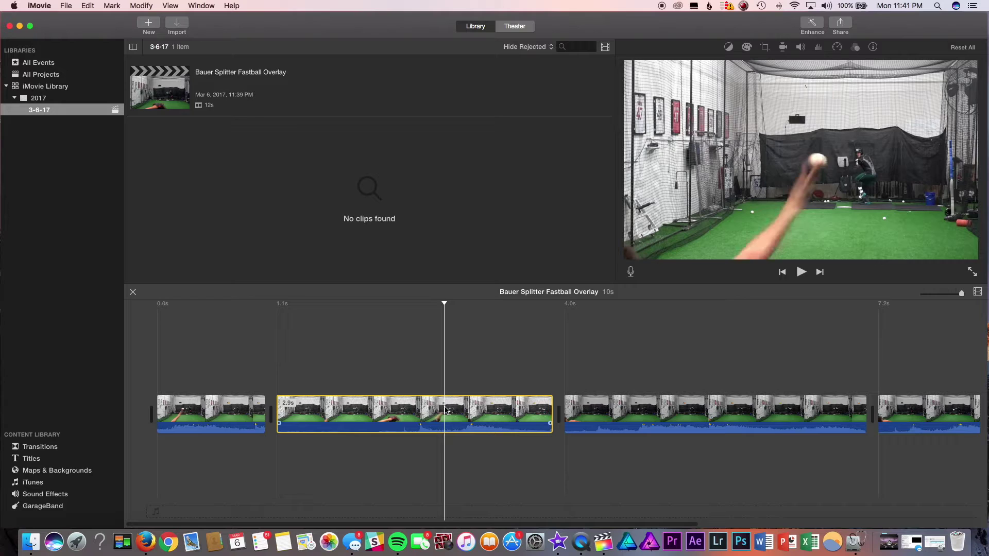
{"action": "key", "text": "super+b"}
{"action": "key", "text": "Delete"}
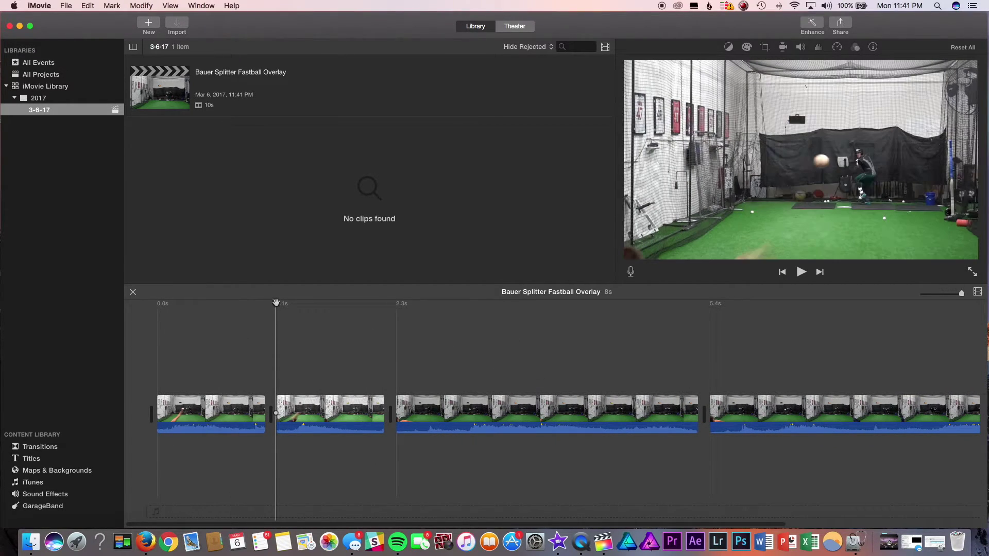
{"action": "left_click_drag", "start_coordinate": [150, 328], "coordinate": [234, 335]}
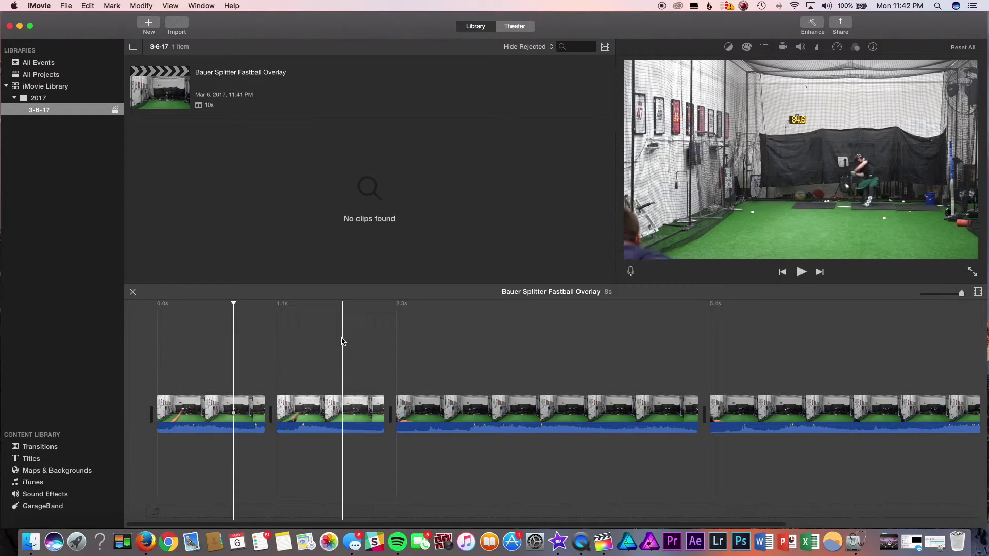
- Lift the second fastball clip above the first and align both clips to start at 0 s
{"action": "left_click", "coordinate": [317, 414]}
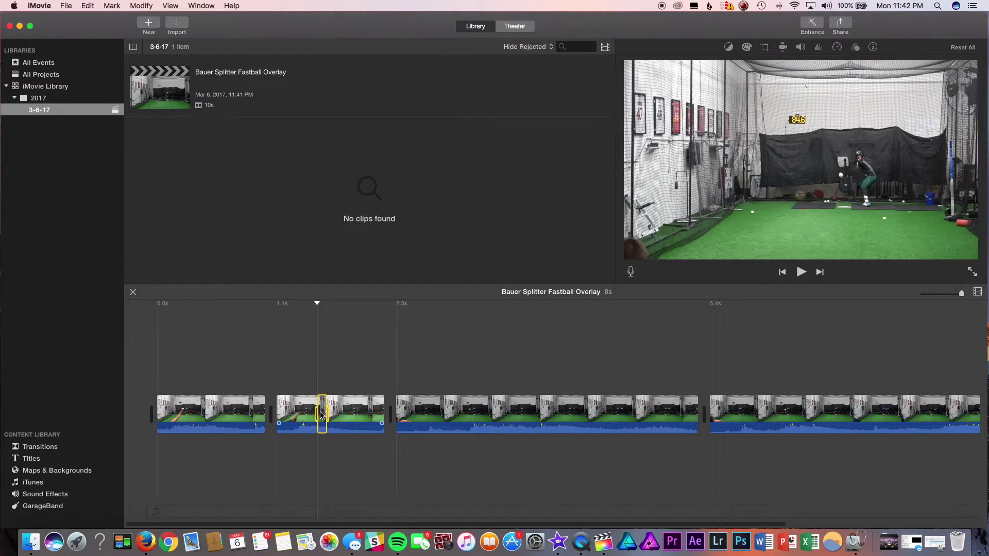
{"action": "left_click_drag", "start_coordinate": [303, 412], "coordinate": [194, 368]}
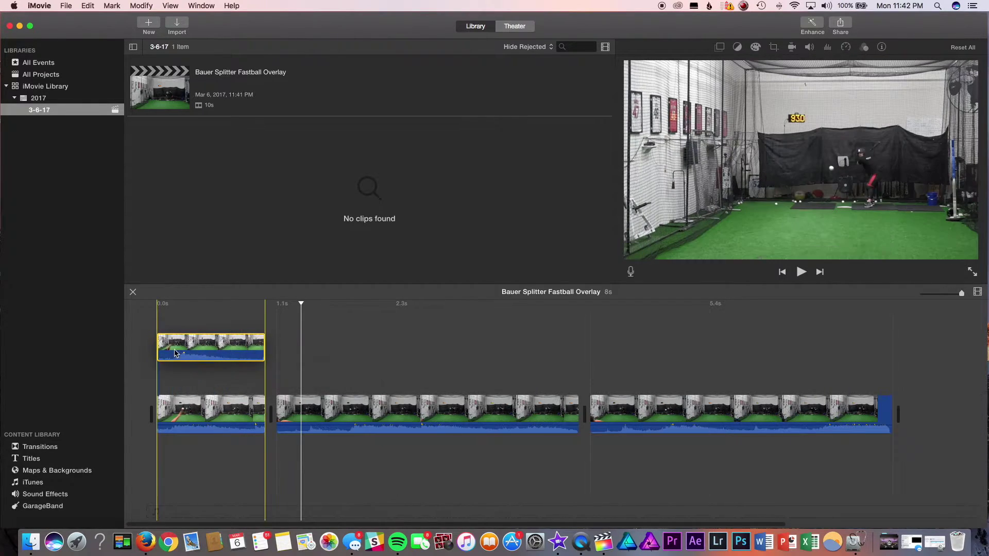
{"action": "left_click", "coordinate": [152, 337]}
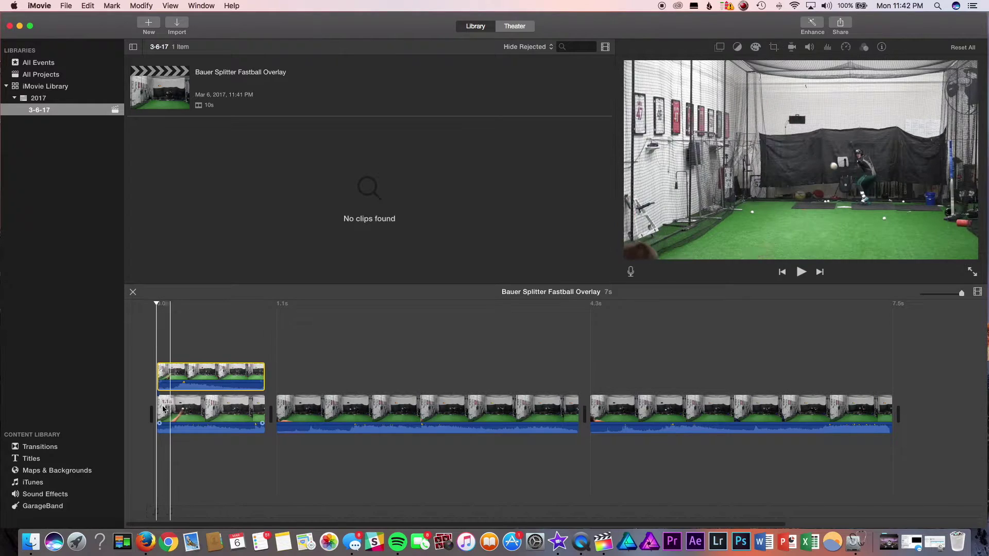
{"action": "left_click_drag", "start_coordinate": [157, 412], "coordinate": [141, 408]}
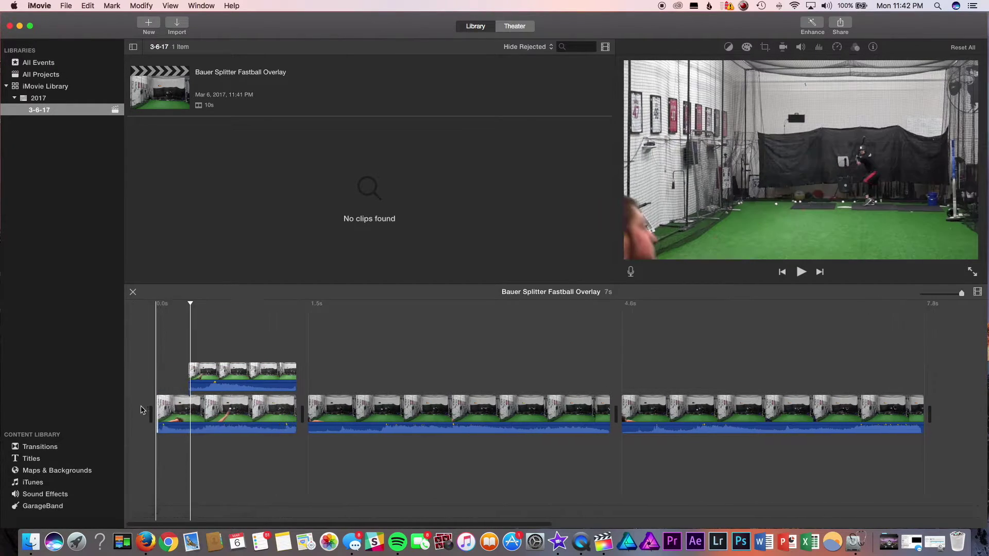
{"action": "left_click_drag", "start_coordinate": [193, 375], "coordinate": [157, 376]}
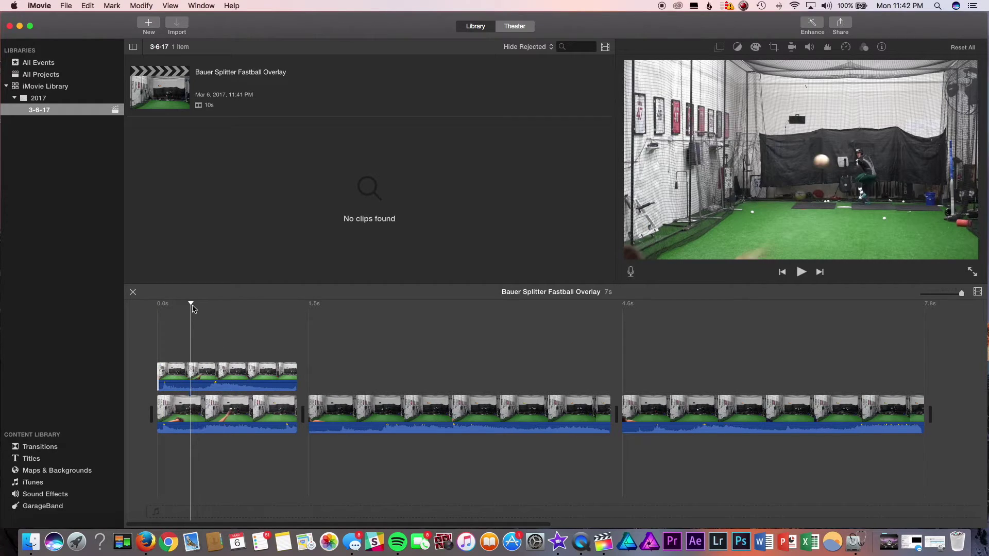
{"action": "left_click_drag", "start_coordinate": [190, 303], "coordinate": [157, 304]}
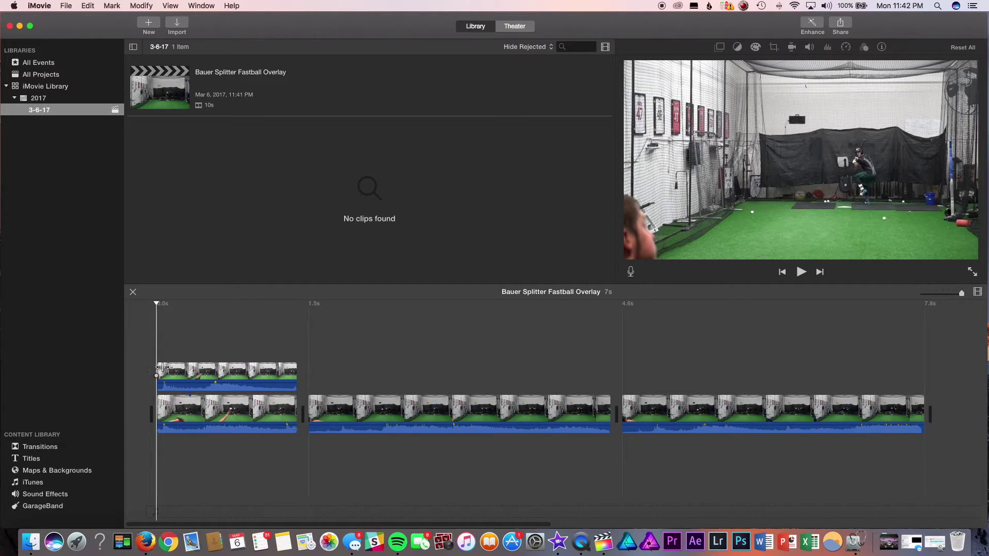
- Set the fastball overlay as a cutaway with opacity around 50%
{"action": "left_click", "coordinate": [225, 375]}
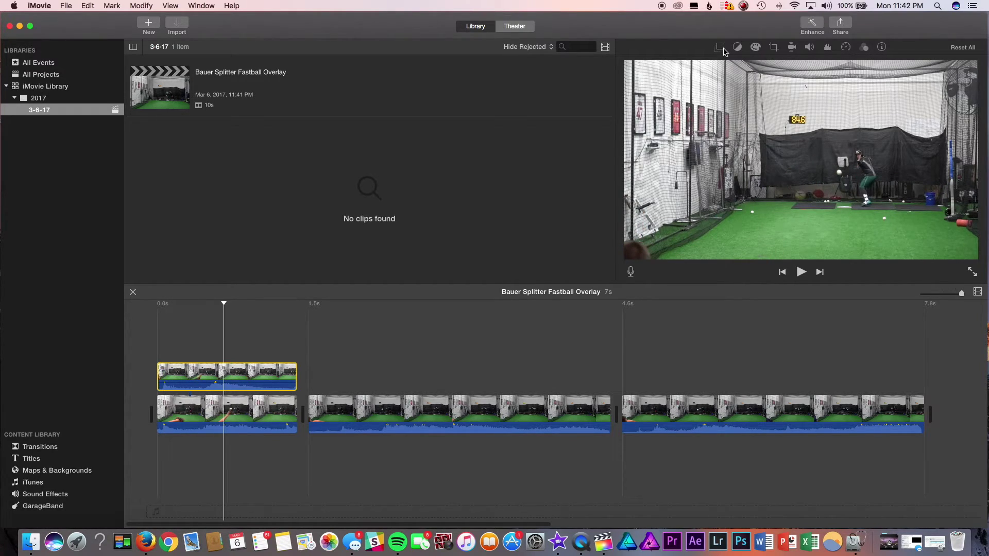
{"action": "left_click", "coordinate": [721, 48]}
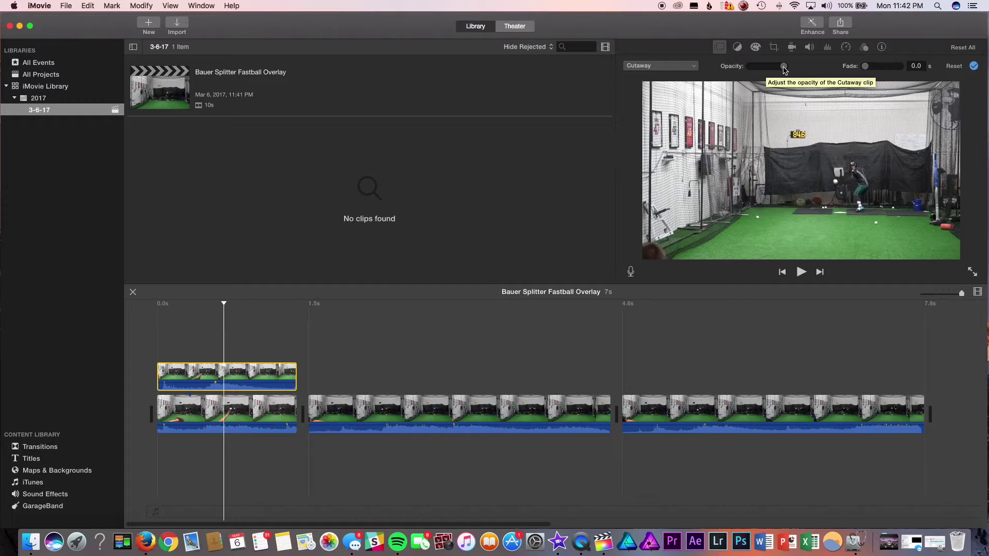
{"action": "left_click_drag", "start_coordinate": [784, 70], "coordinate": [765, 71]}
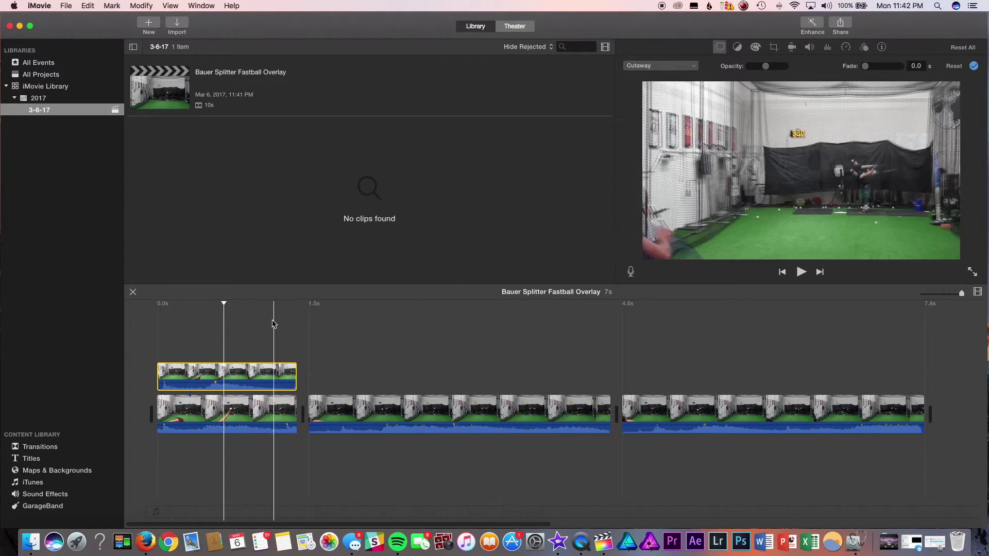
{"action": "left_click_drag", "start_coordinate": [224, 304], "coordinate": [156, 309]}
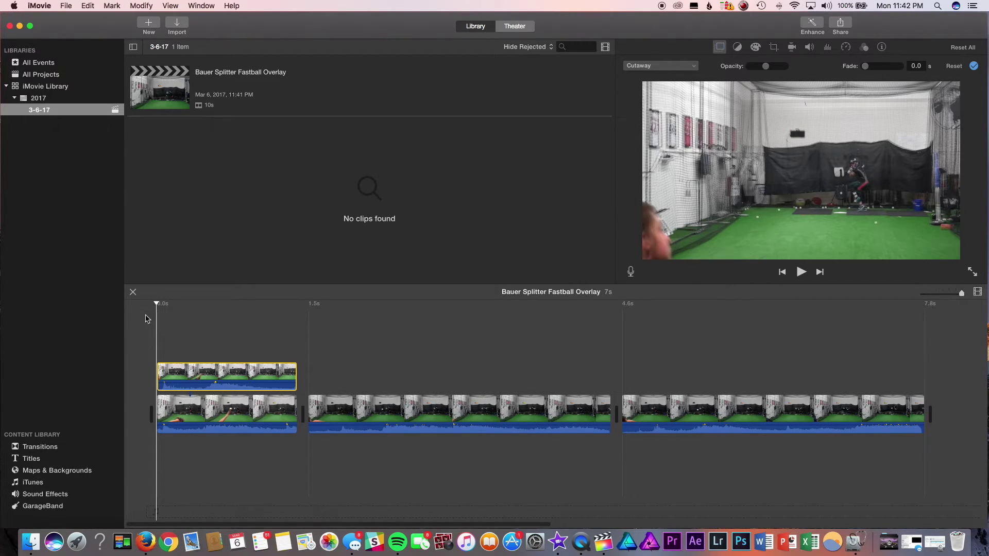
{"action": "key", "text": "space"}
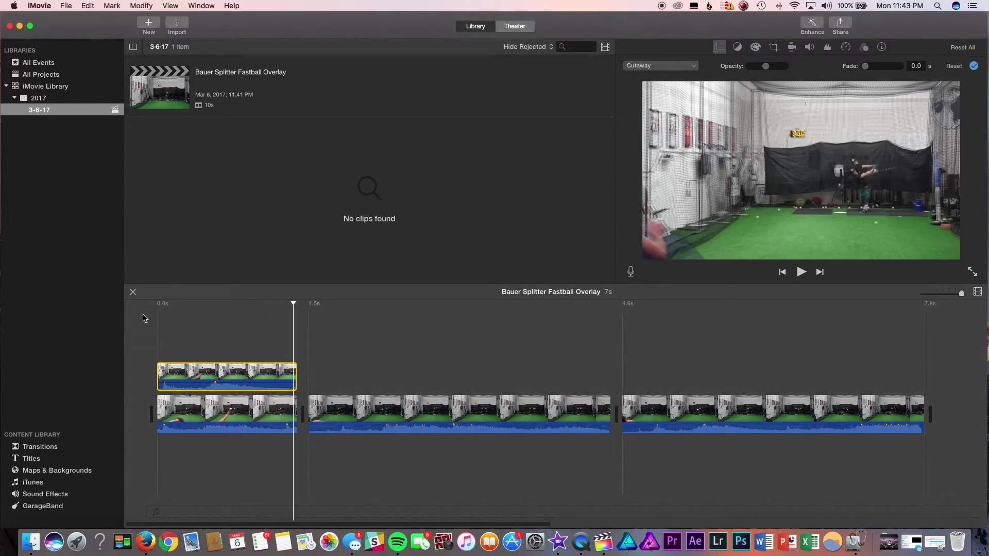
{"action": "key", "text": "j"}
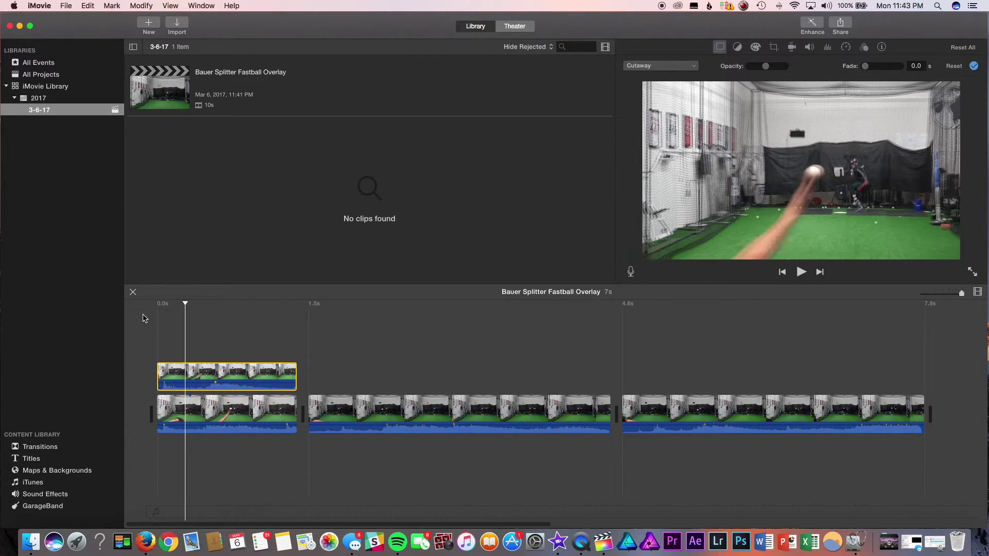
{"action": "key", "text": "l"}
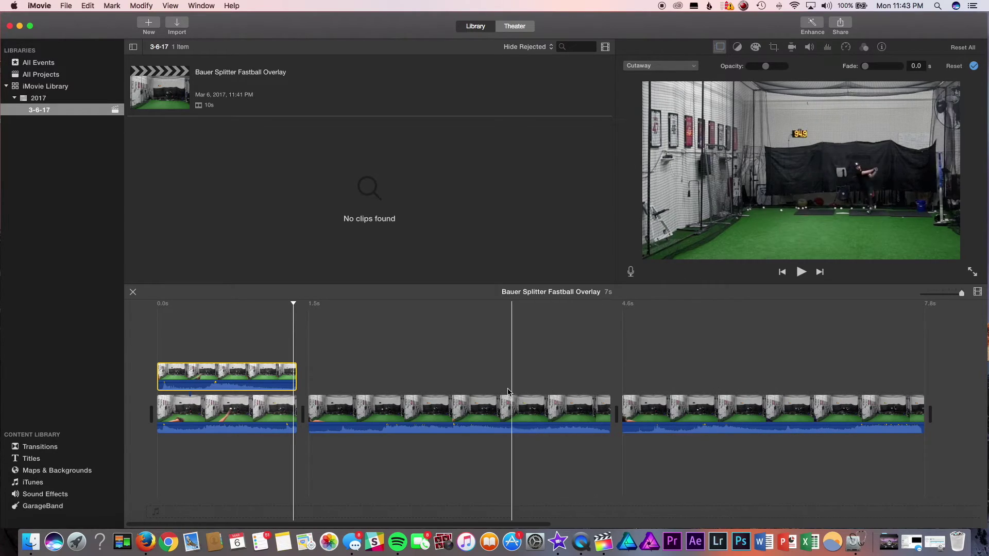
- Move the middle pitch clip to the end of the movie
{"action": "left_click", "coordinate": [363, 418]}
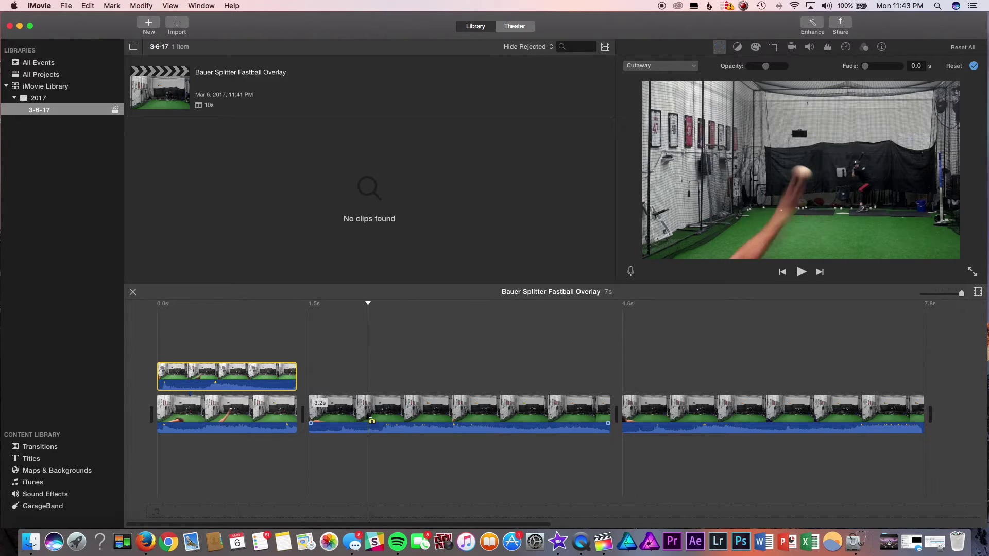
{"action": "left_click", "coordinate": [369, 415]}
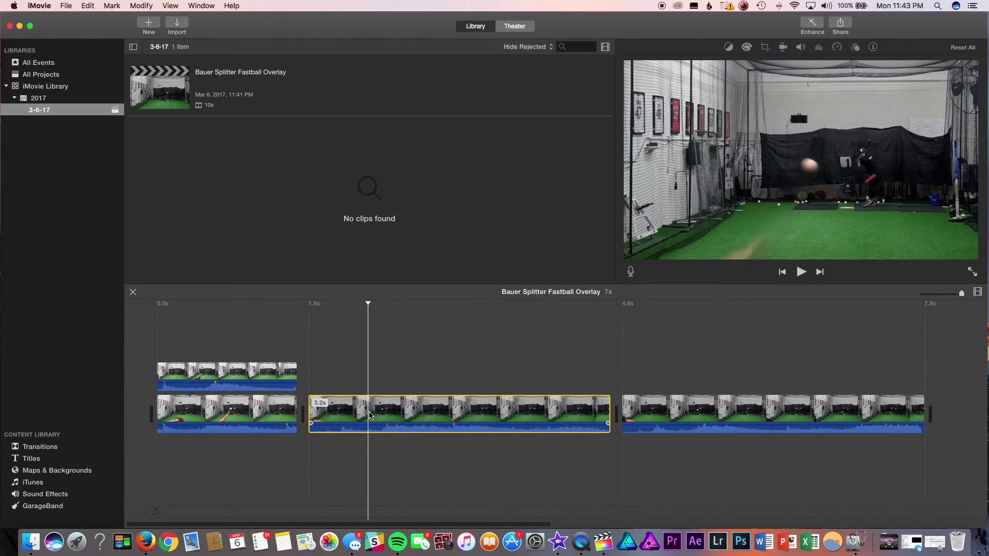
{"action": "left_click_drag", "start_coordinate": [369, 415], "coordinate": [602, 412]}
- Split off the last clip's front, place the 2.5 s remainder above clip two, and align their starts
{"action": "left_click", "coordinate": [622, 413]}
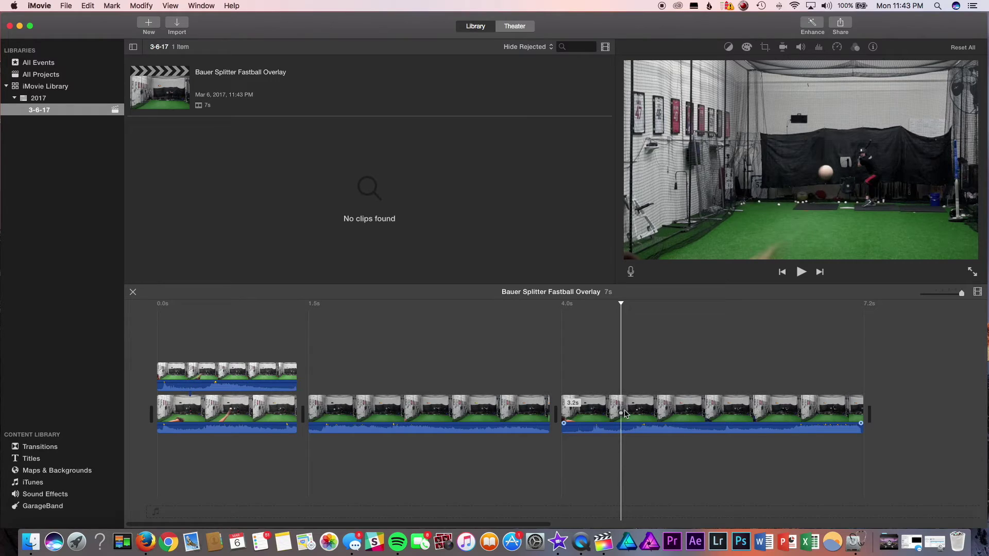
{"action": "left_click", "coordinate": [625, 413]}
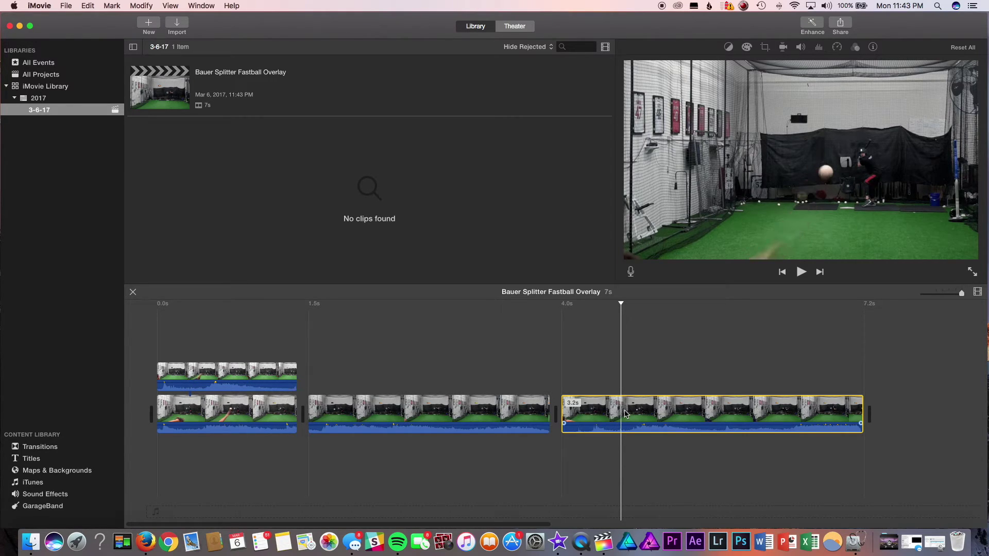
{"action": "key", "text": "super+b"}
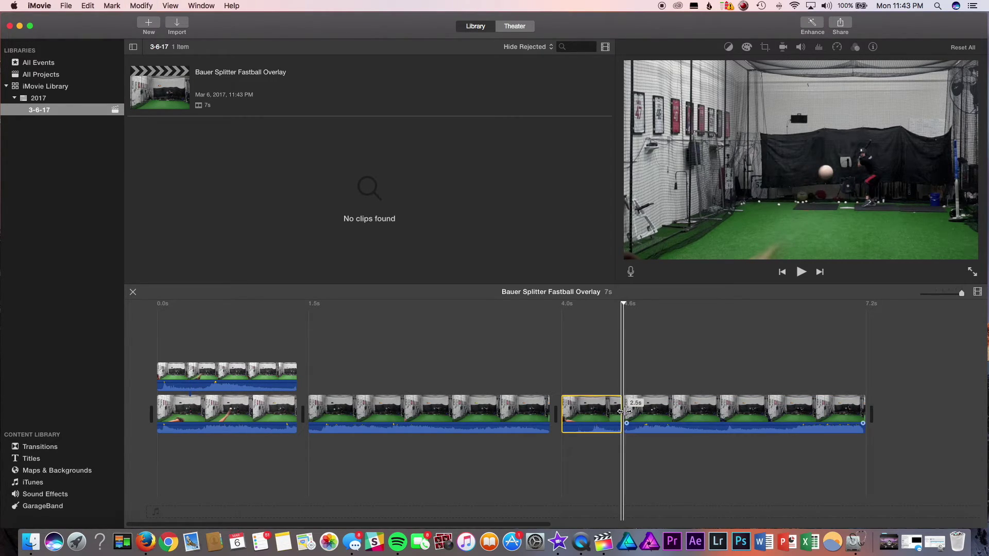
{"action": "key", "text": "Delete"}
{"action": "left_click_drag", "start_coordinate": [622, 411], "coordinate": [367, 378]}
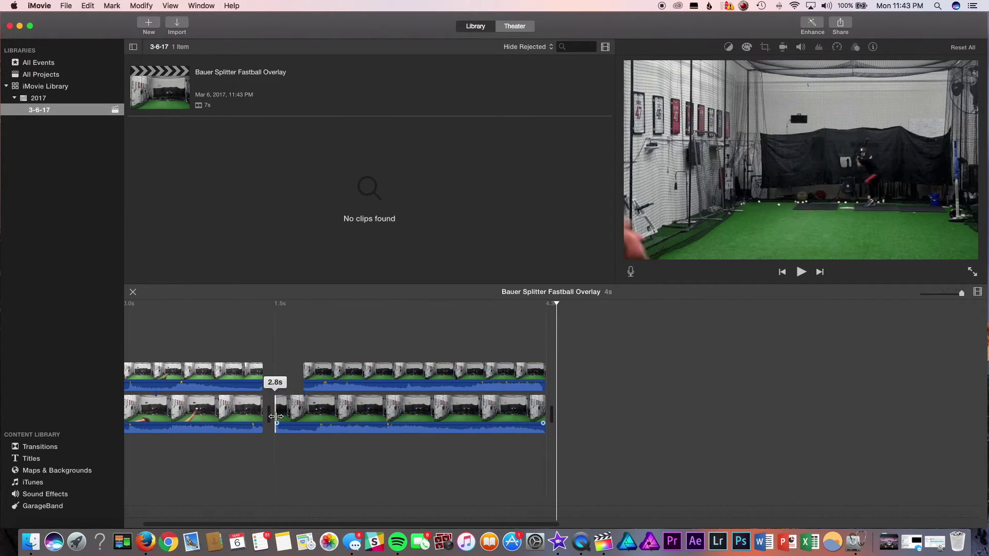
{"action": "left_click_drag", "start_coordinate": [306, 376], "coordinate": [275, 376]}
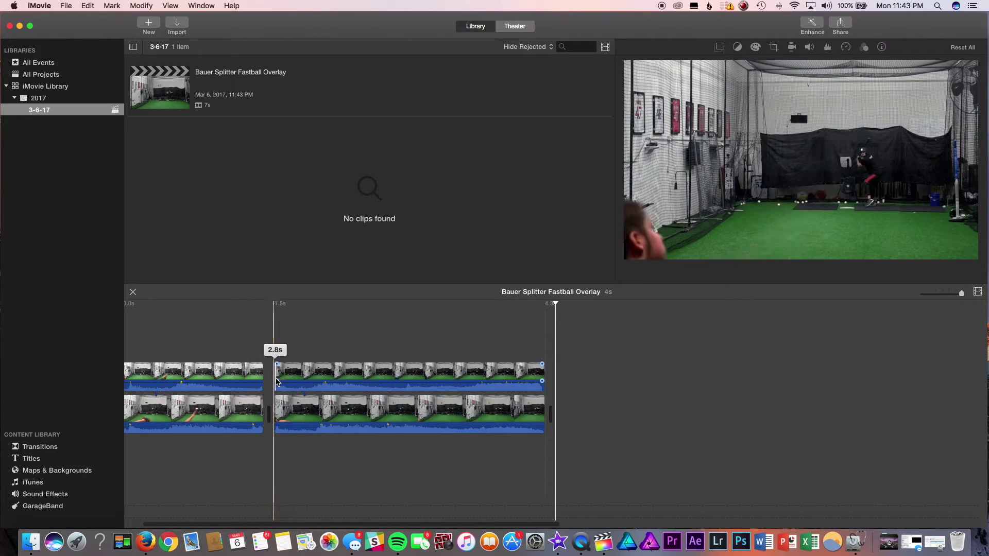
{"action": "left_click", "coordinate": [541, 307]}
{"action": "left_click_drag", "start_coordinate": [542, 307], "coordinate": [273, 306]}
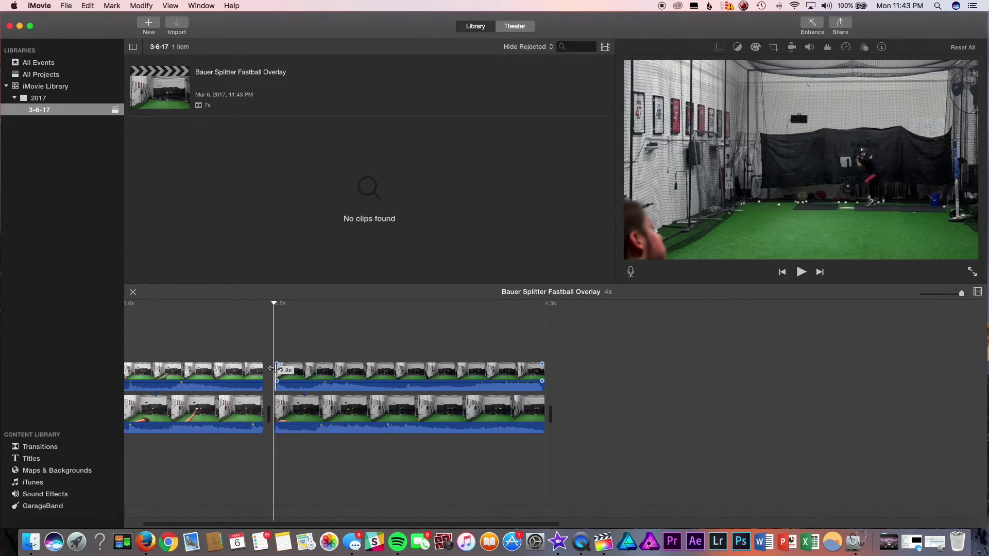
- Lower the splitter overlay's opacity to about half and play it back to check the blend
{"action": "left_click", "coordinate": [400, 377]}
{"action": "left_click", "coordinate": [401, 378]}
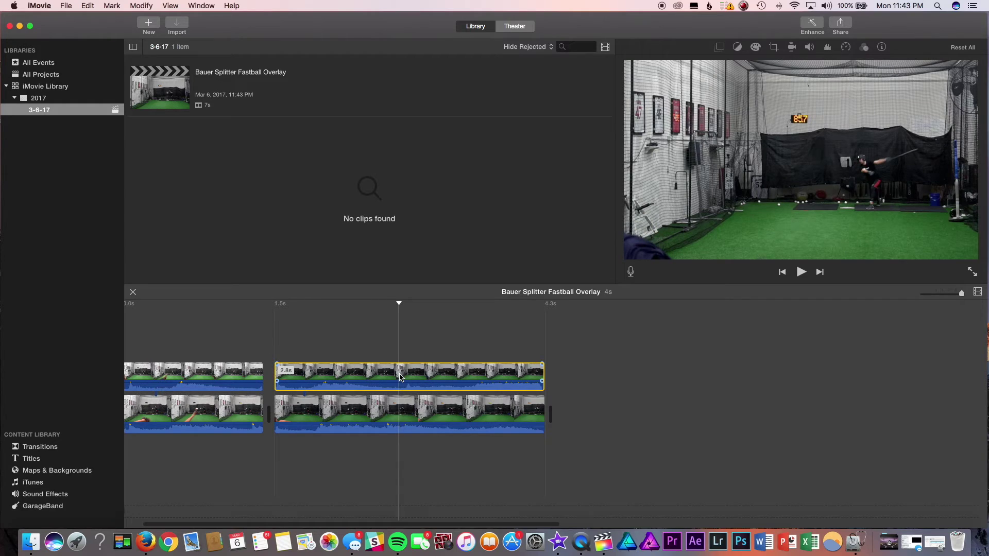
{"action": "left_click", "coordinate": [719, 48]}
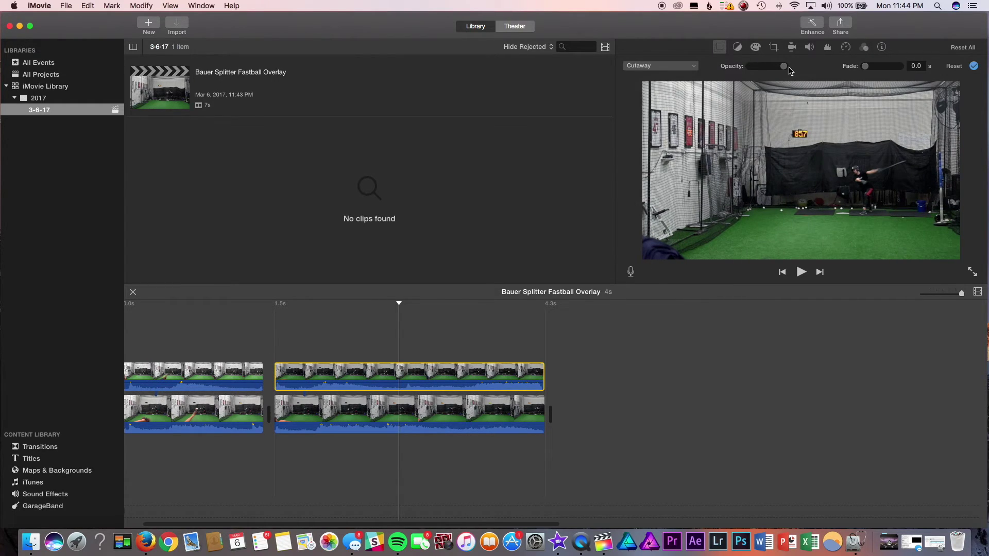
{"action": "left_click_drag", "start_coordinate": [783, 67], "coordinate": [770, 67]}
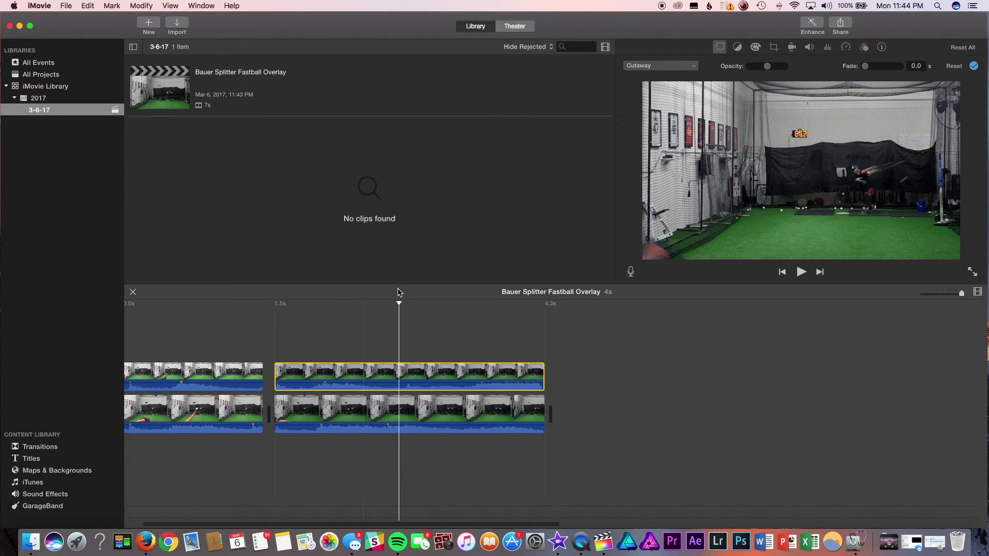
{"action": "left_click_drag", "start_coordinate": [310, 332], "coordinate": [278, 336]}
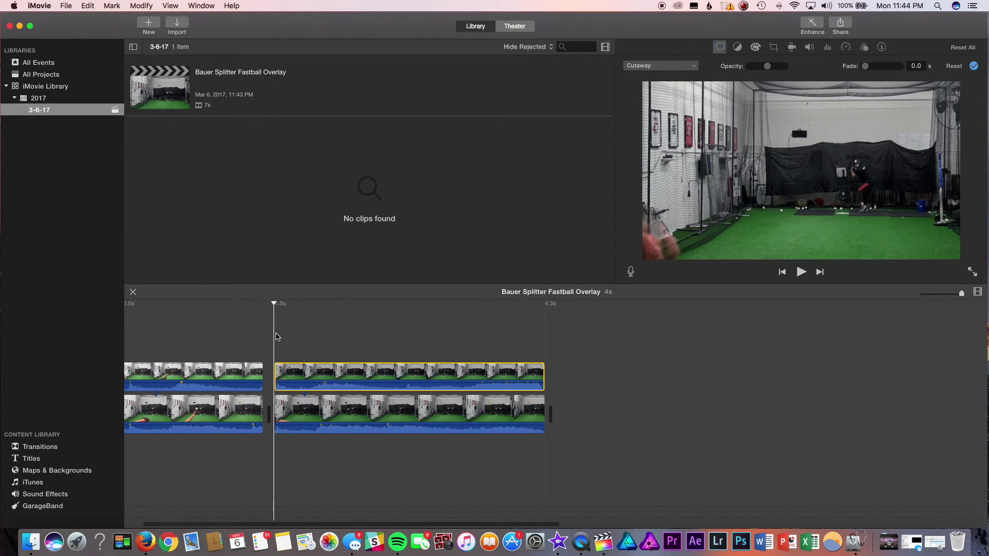
{"action": "key", "text": "space"}
{"action": "key", "text": "space"}
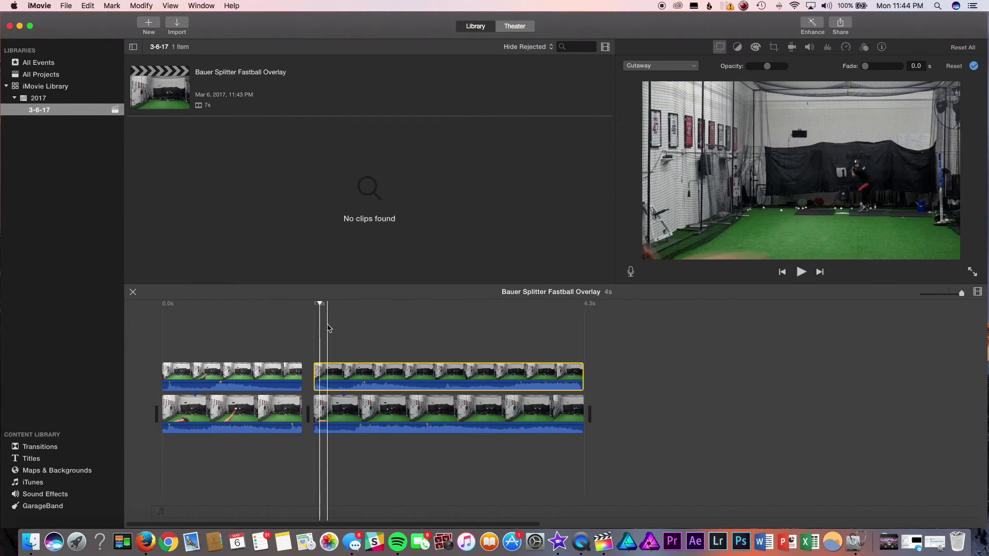
{"action": "key", "text": "Home"}
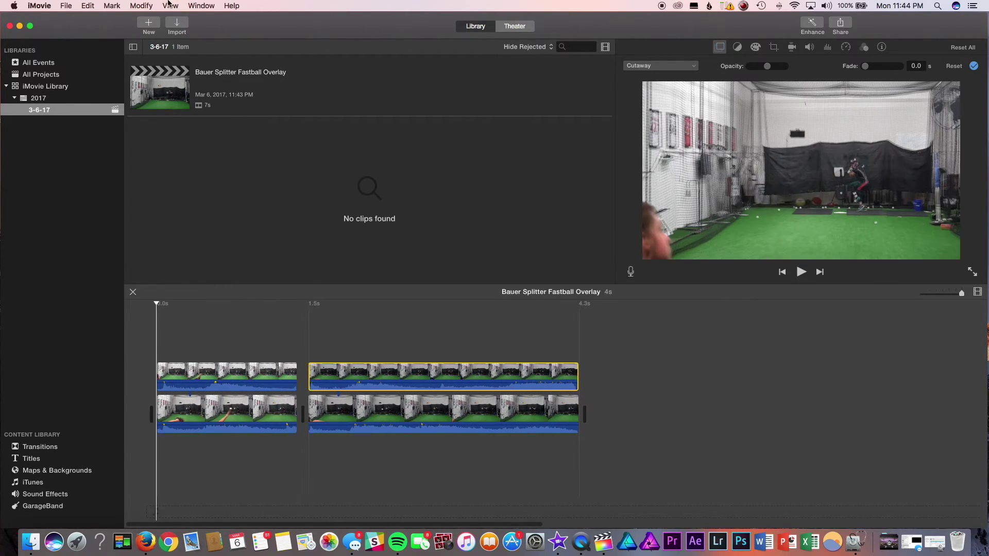
- Choose File > Share > File… for the Bauer Splitter Fastball Overlay movie
{"action": "left_click", "coordinate": [65, 5]}
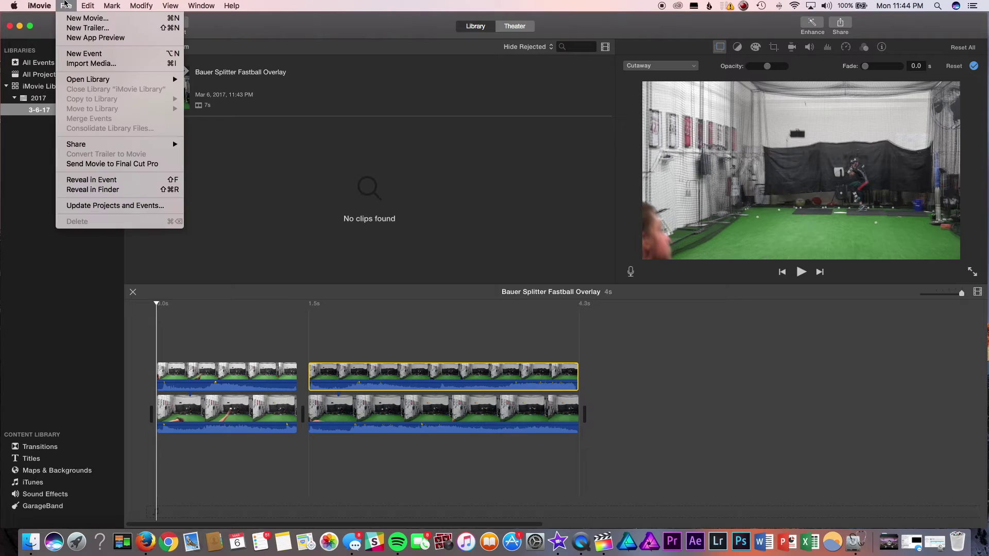
{"action": "mouse_move", "coordinate": [112, 145]}
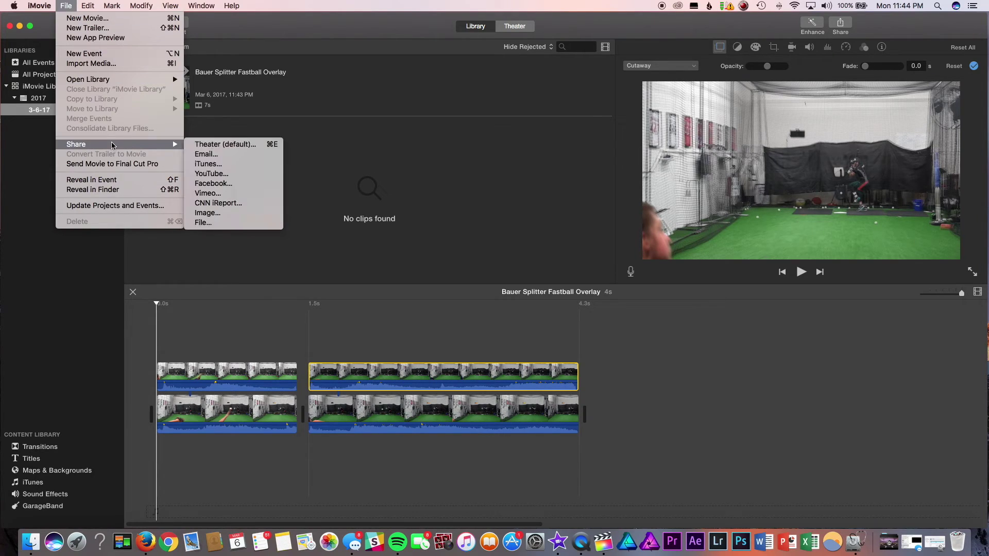
{"action": "left_click", "coordinate": [237, 223]}
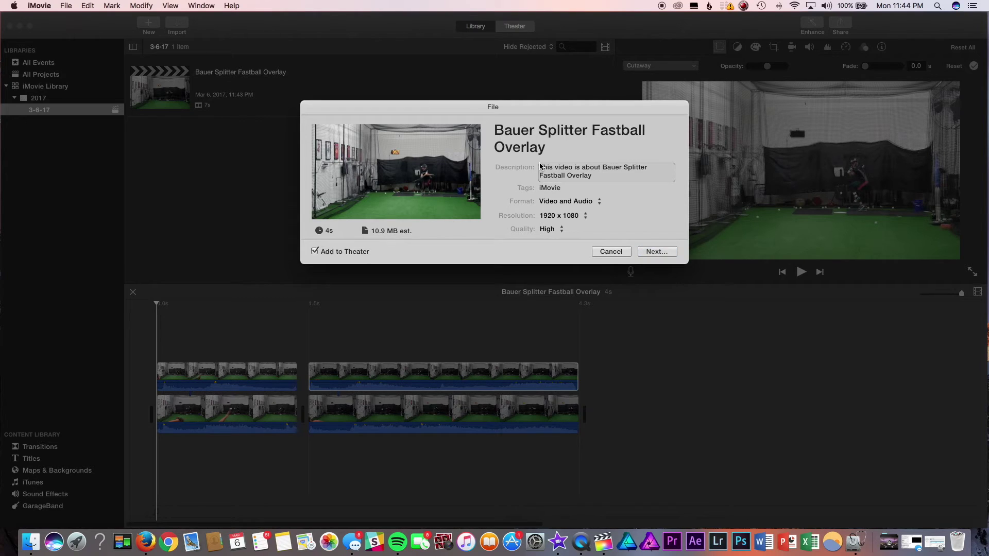
- Keep 1920 x 1080 resolution and High quality, then continue to the save location
{"action": "left_click", "coordinate": [567, 219]}
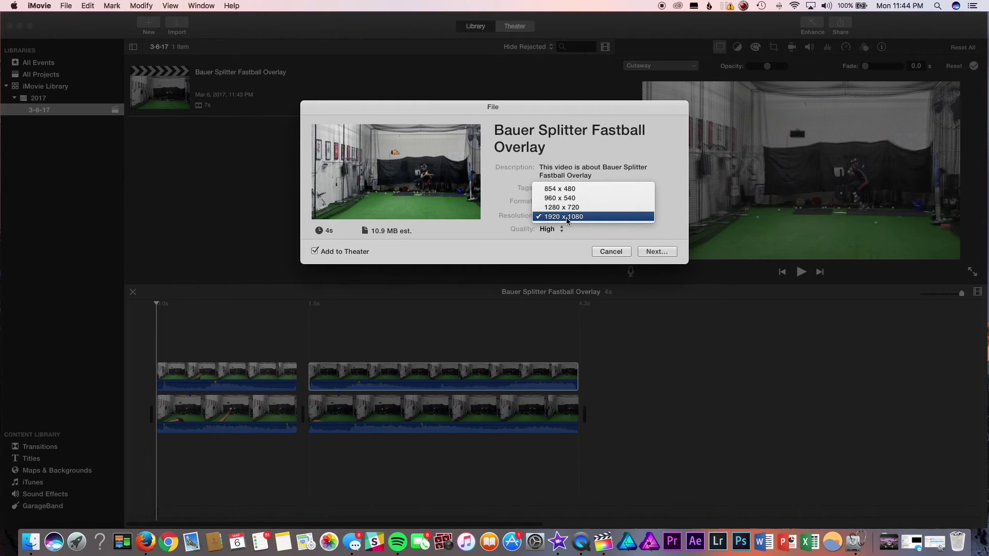
{"action": "left_click", "coordinate": [570, 220]}
{"action": "left_click", "coordinate": [579, 234]}
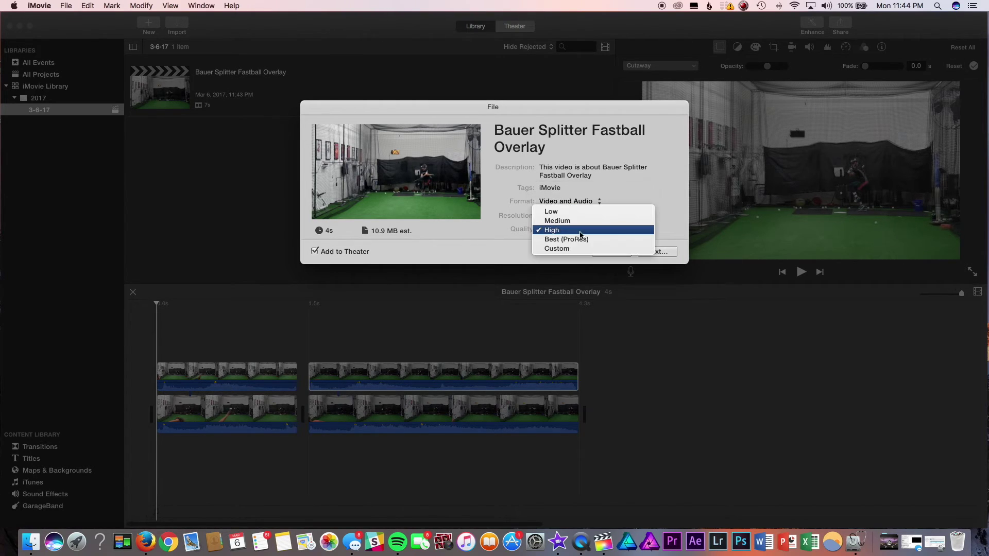
{"action": "left_click", "coordinate": [557, 232]}
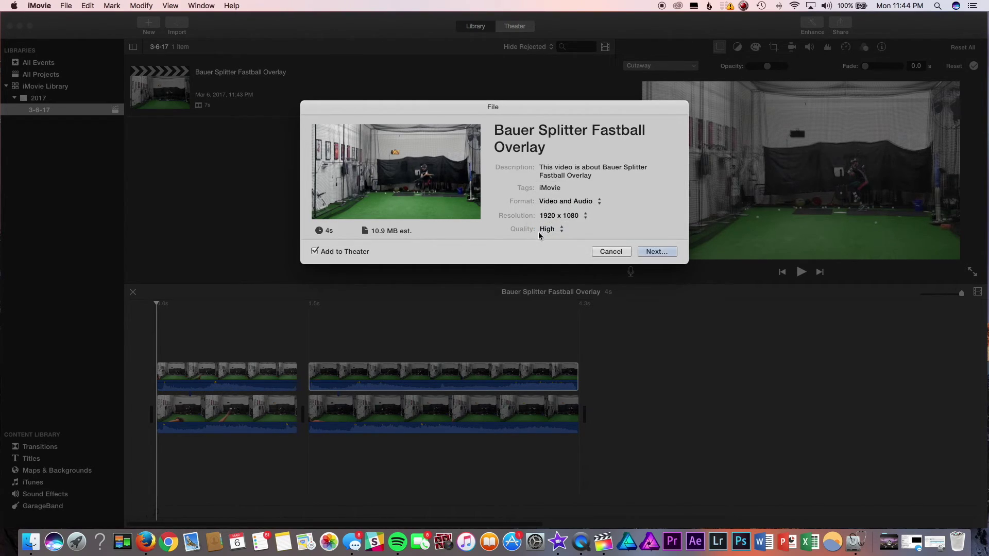
{"action": "left_click", "coordinate": [655, 252]}
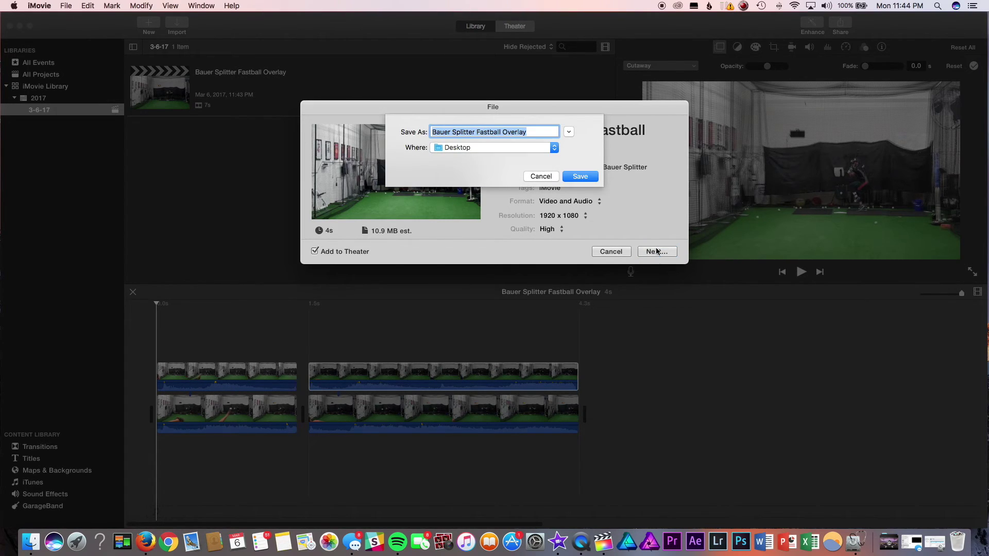
- Confirm saving the 'Bauer Splitter Fastball Overlay' export to the Desktop so rendering begins
{"action": "left_click", "coordinate": [581, 177]}
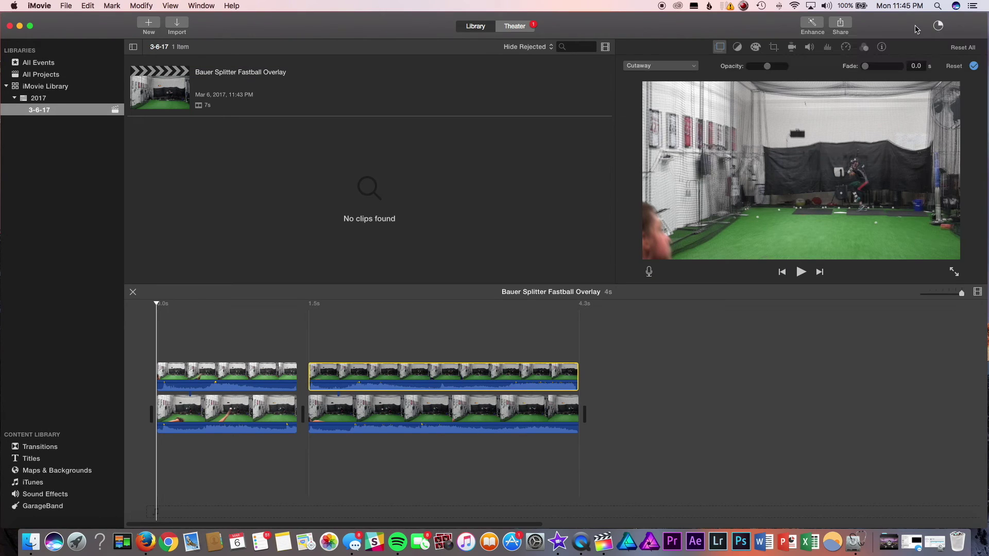